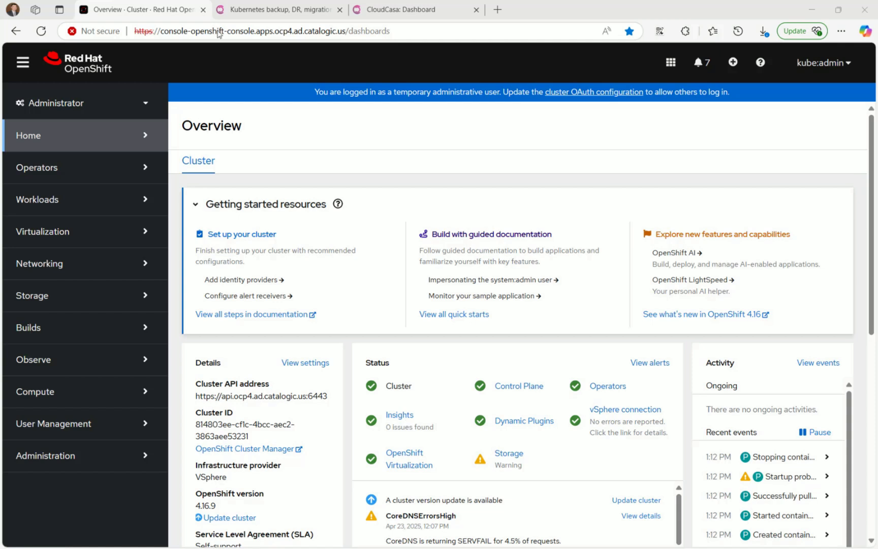
- Show the Virtualization > VirtualMachines list for All Projects, with cirros-demo running in default
click(110, 239)
click(99, 304)
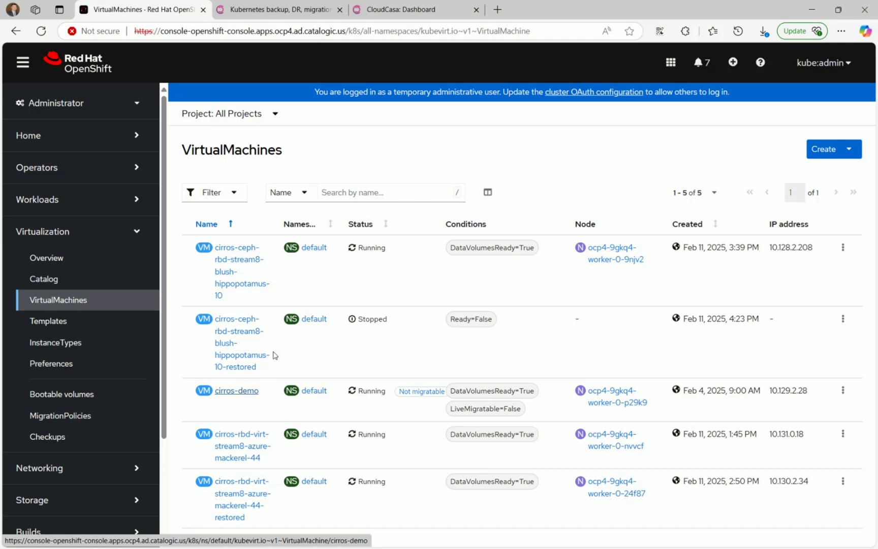
- Go to the Clusters overview in the CloudCasa dashboard
click(402, 9)
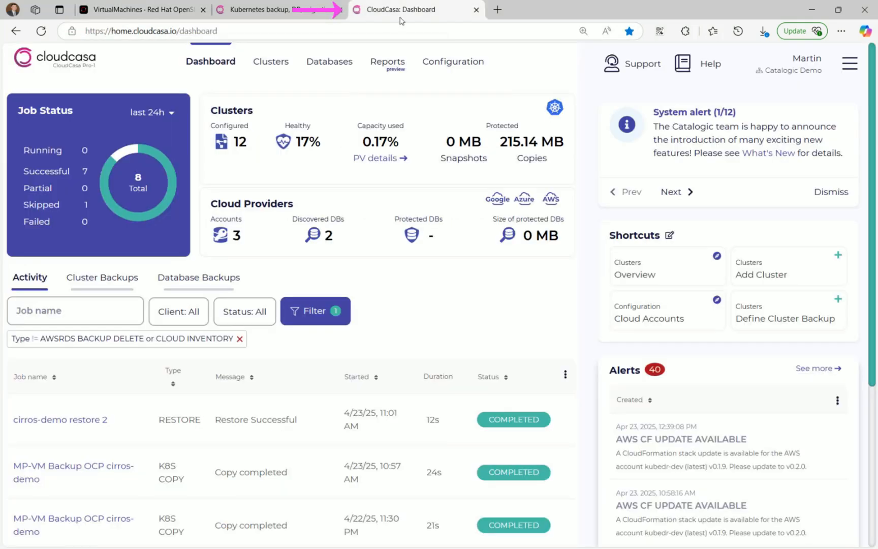
mouse_move(271, 61)
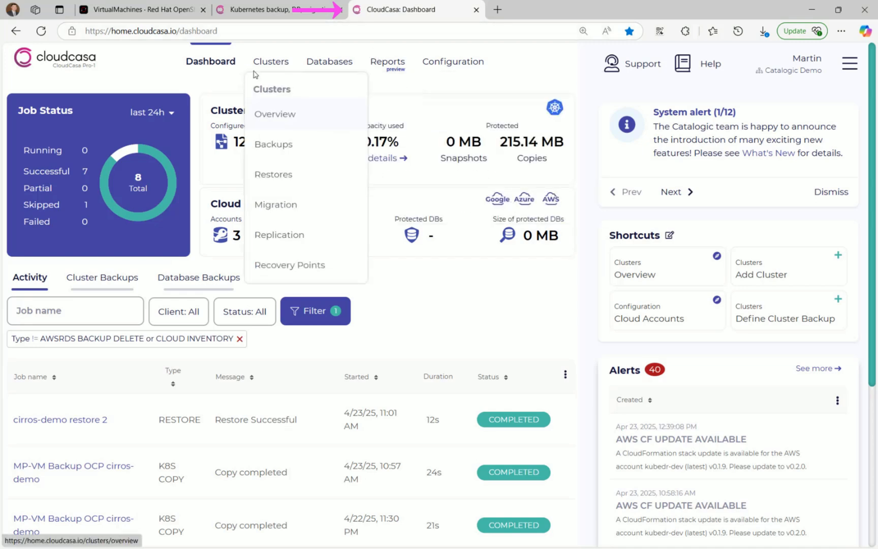
click(275, 115)
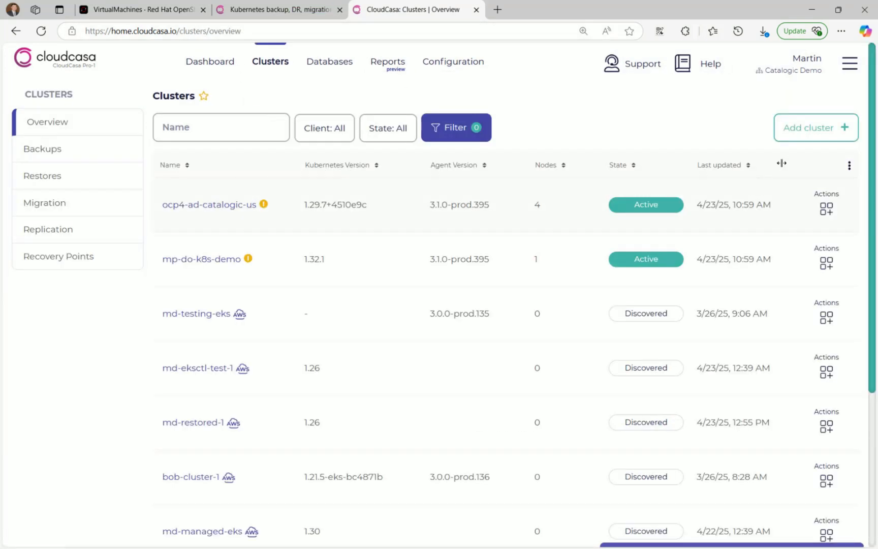
- Add and register a cluster named 'RHOS Cluster', dismissing the agent install instructions
click(802, 131)
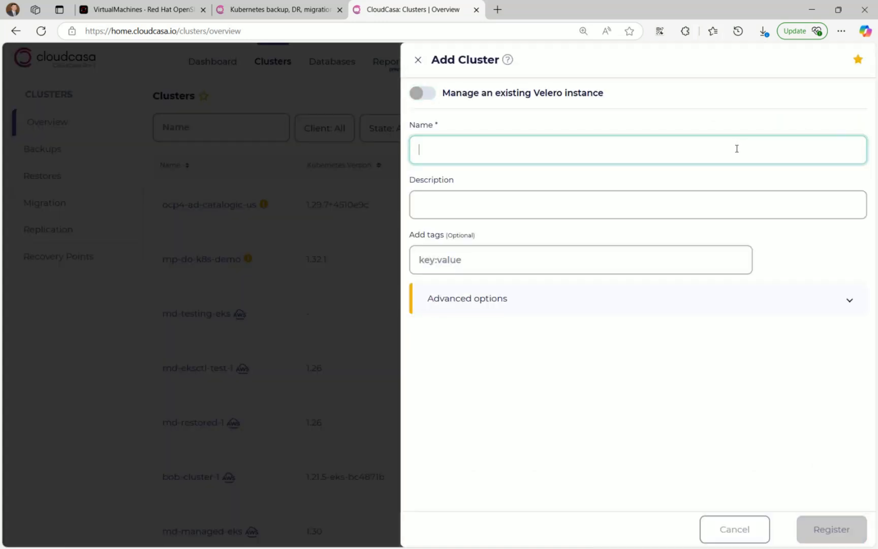
text(RHOS Cluster)
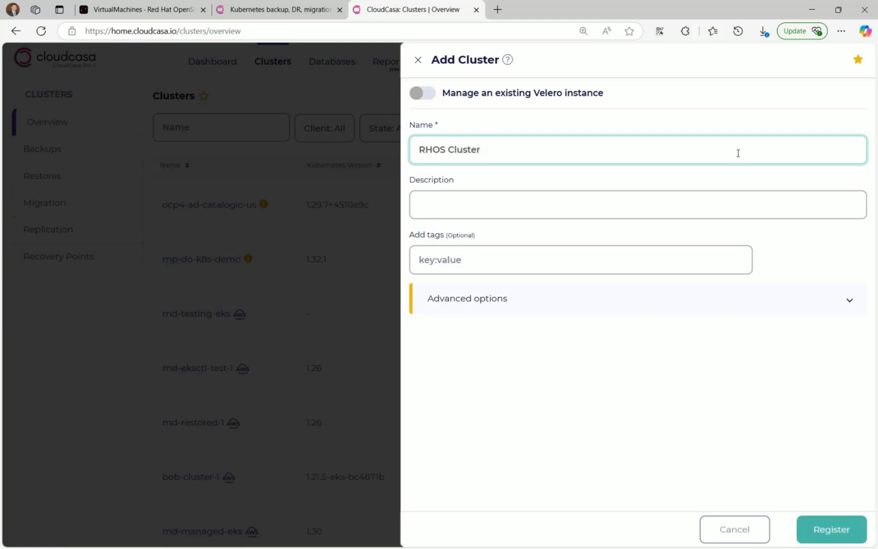
click(832, 532)
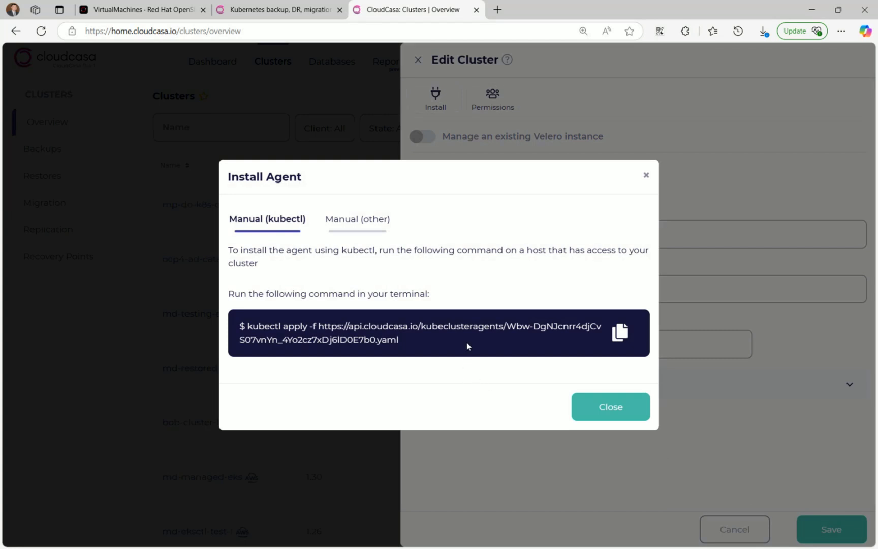
click(611, 408)
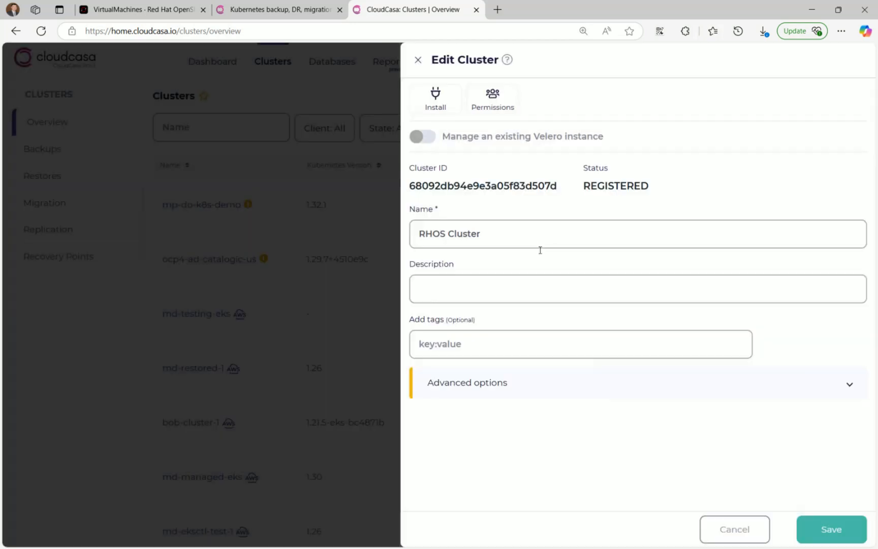
click(419, 61)
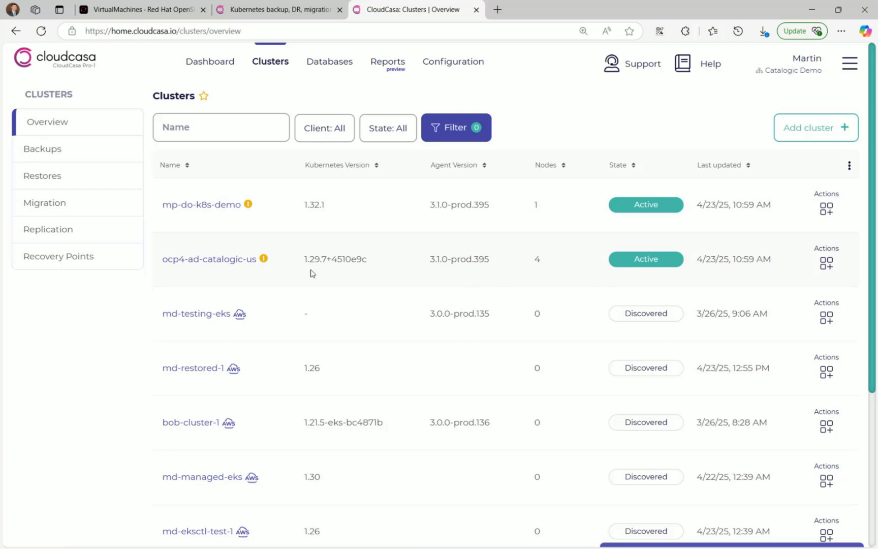
- Define a backup on ocp4-ad-catalogic-us selecting only the cirros-demo VM
click(234, 260)
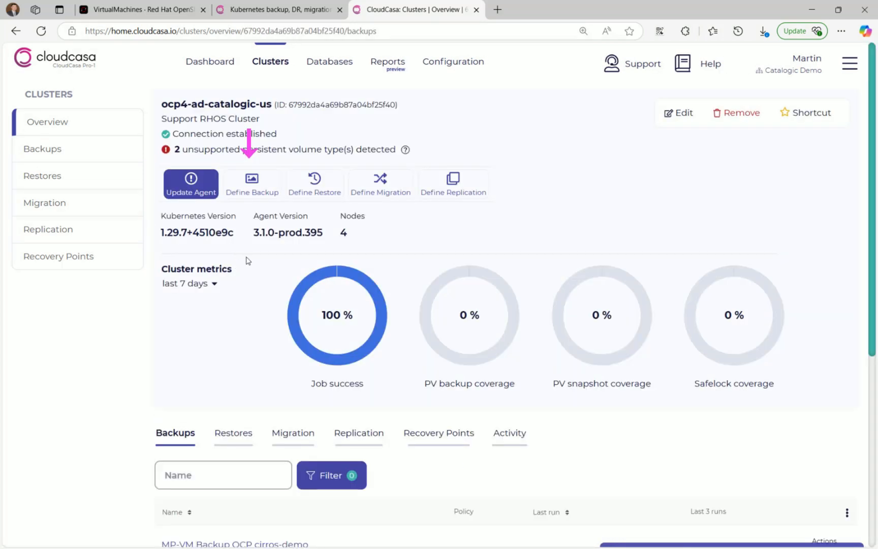
click(239, 190)
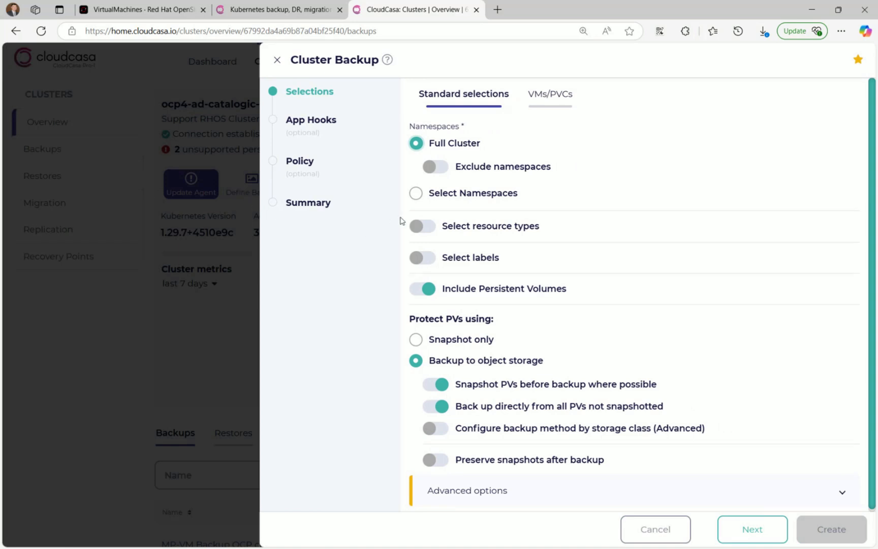
click(550, 98)
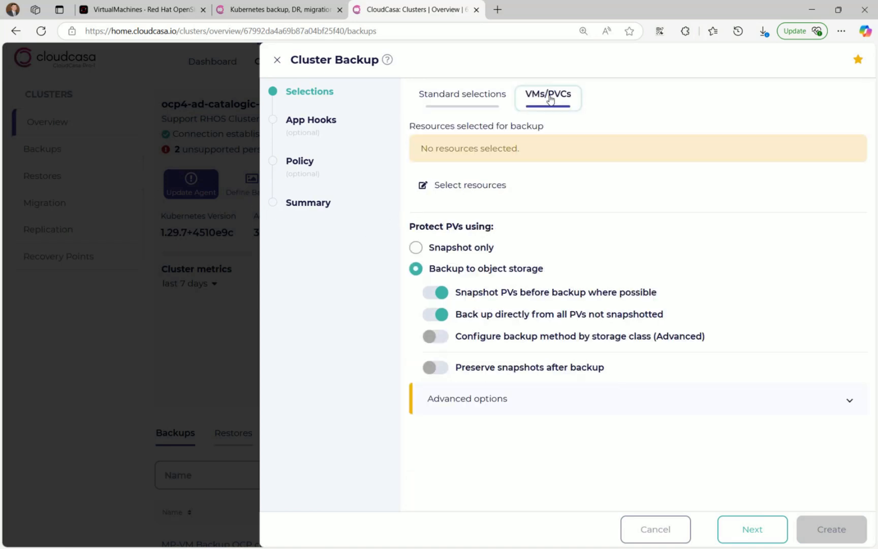
click(492, 188)
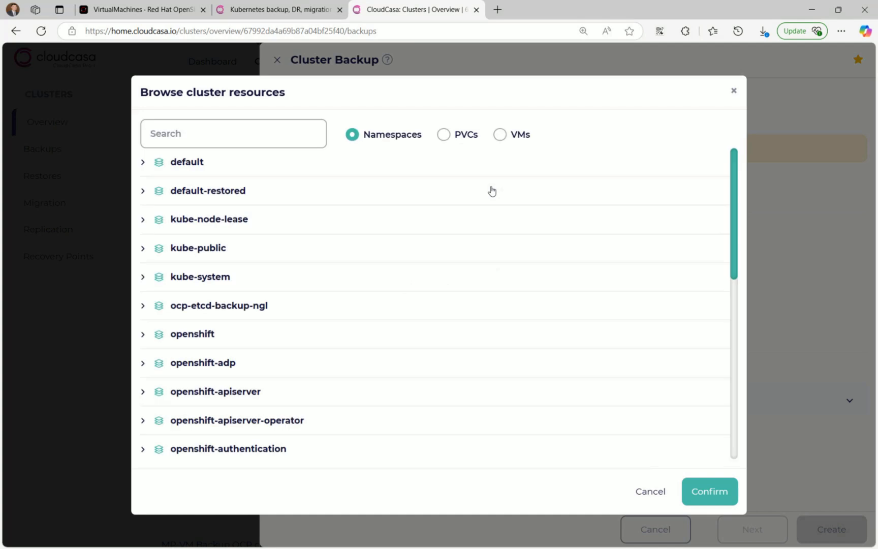
click(506, 137)
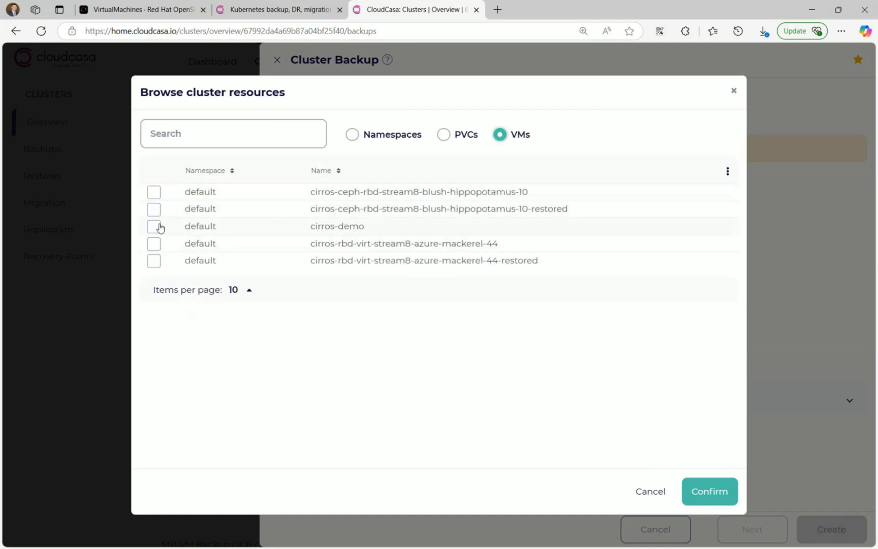
click(158, 227)
click(714, 493)
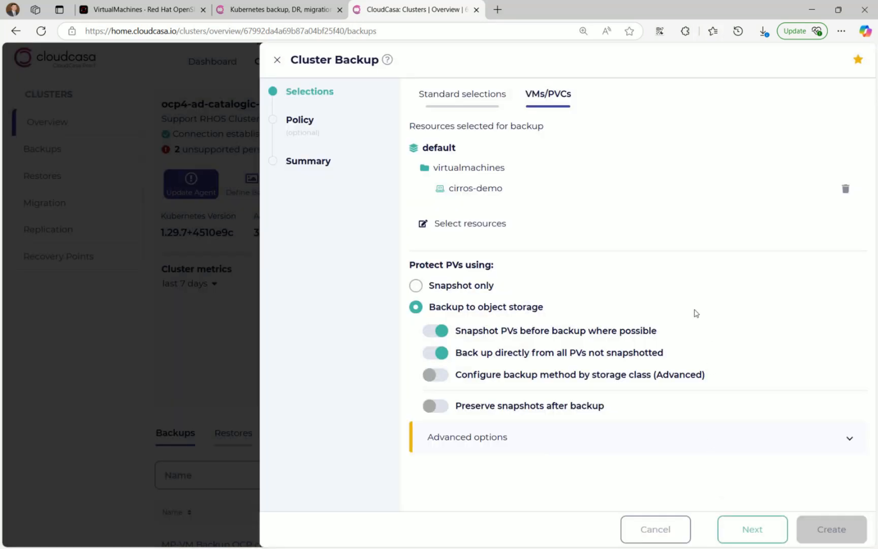
- Skip the schedule and name the backup 'Cirros-Demo Backup 2' to create and run it
click(768, 537)
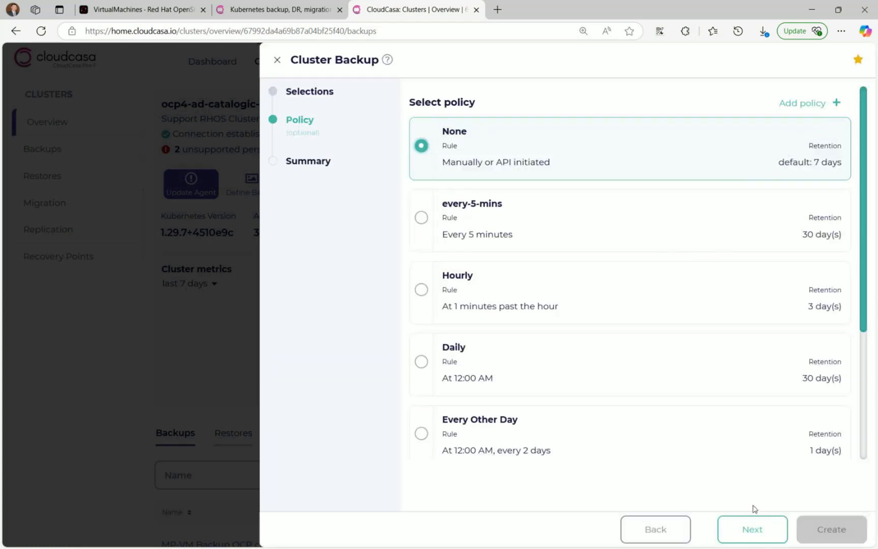
click(761, 527)
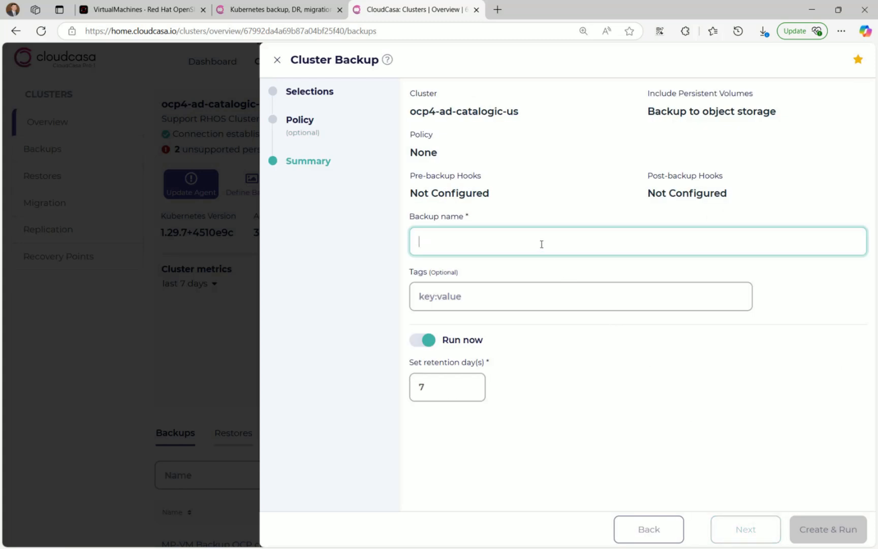
text(Cirros-Demo Bac)
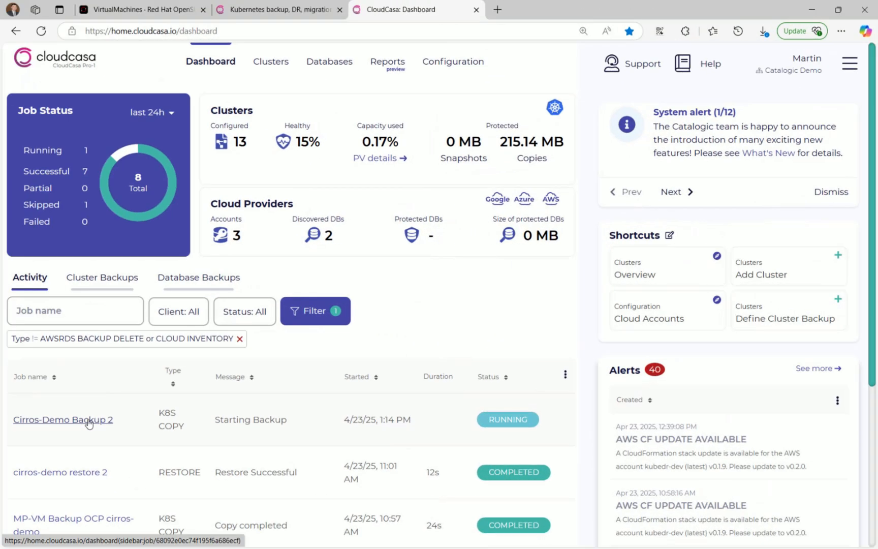
- Check the Cirros-Demo Backup 2 job's activity log to confirm it completed
click(89, 421)
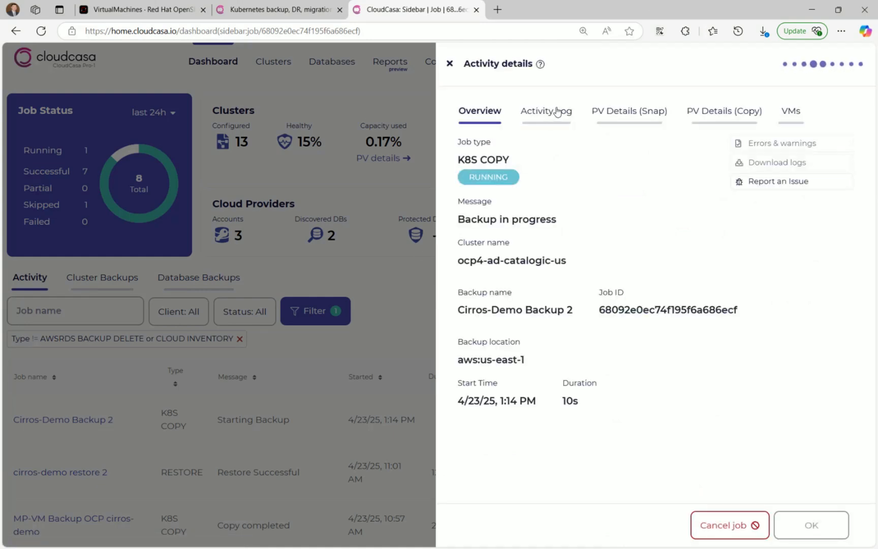
click(557, 112)
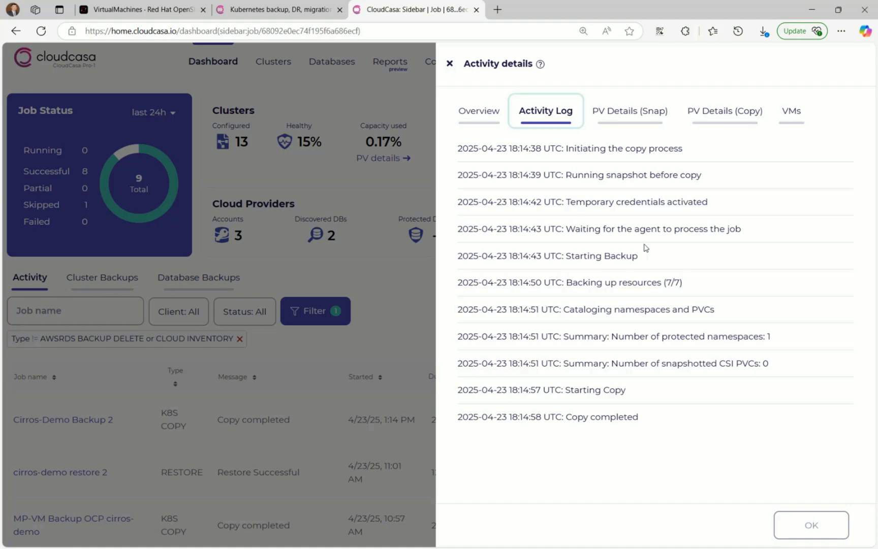
click(448, 63)
- Go to the Clusters > Restores list
mouse_move(448, 67)
mouse_move(271, 69)
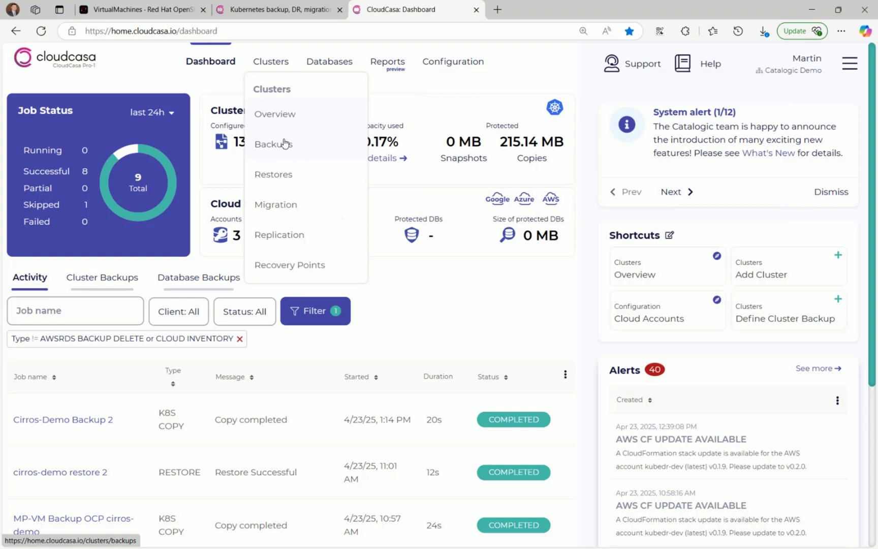
click(291, 175)
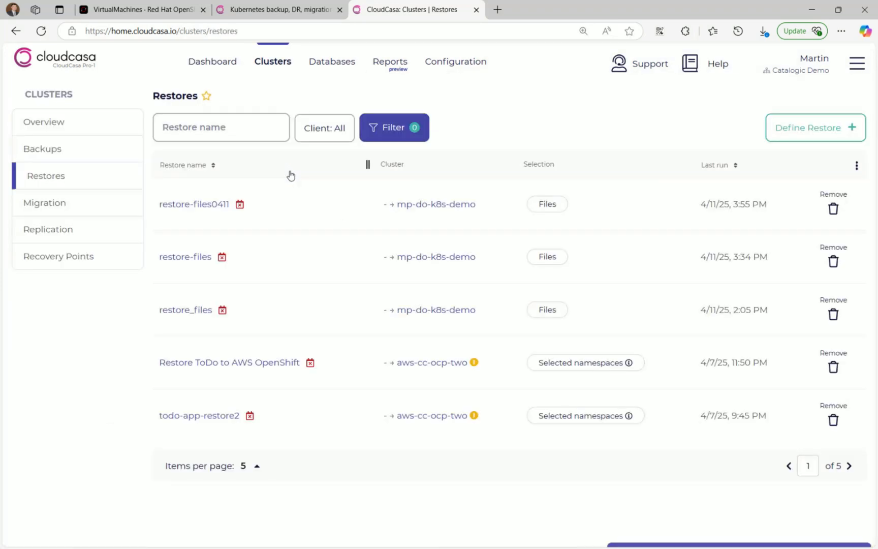
- Define a restore from ocp4-ad-catalogic-us using the 4/23/25, 1:14 PM recovery point
click(829, 127)
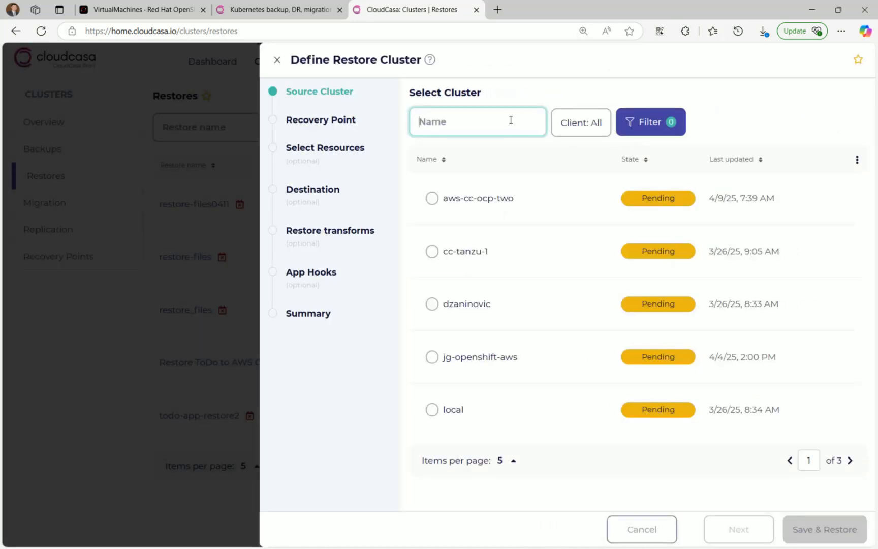
text(ocp)
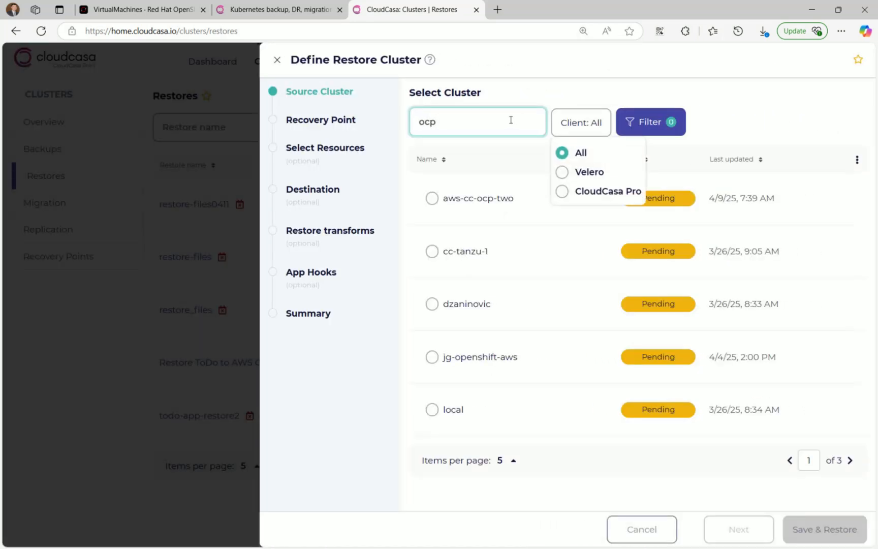
click(430, 257)
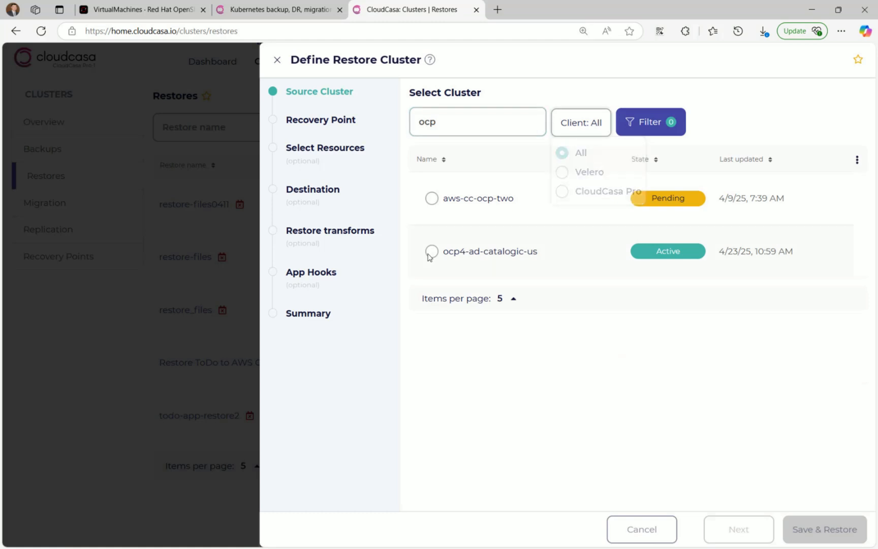
click(429, 255)
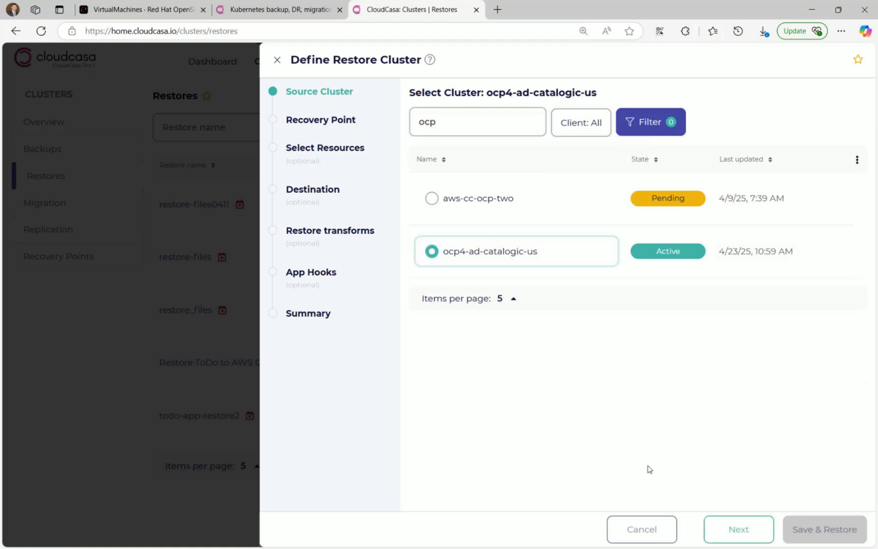
click(735, 528)
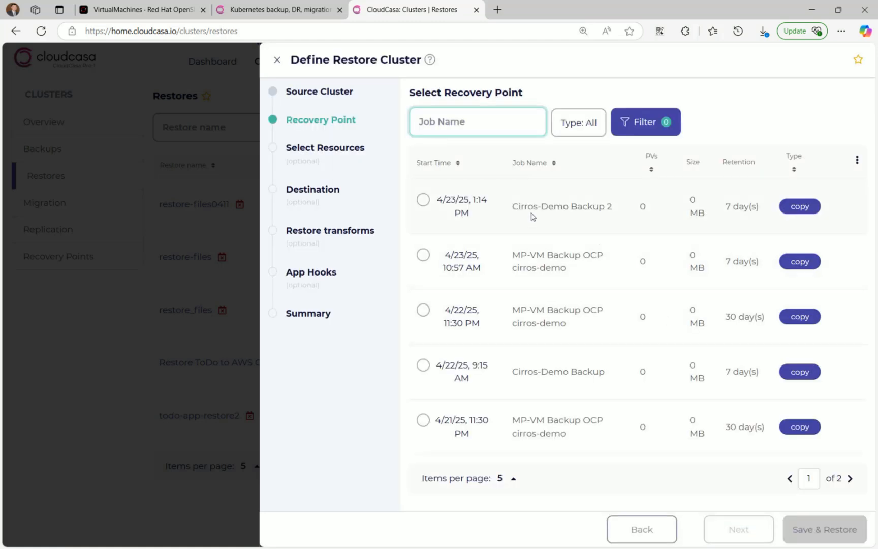
click(424, 201)
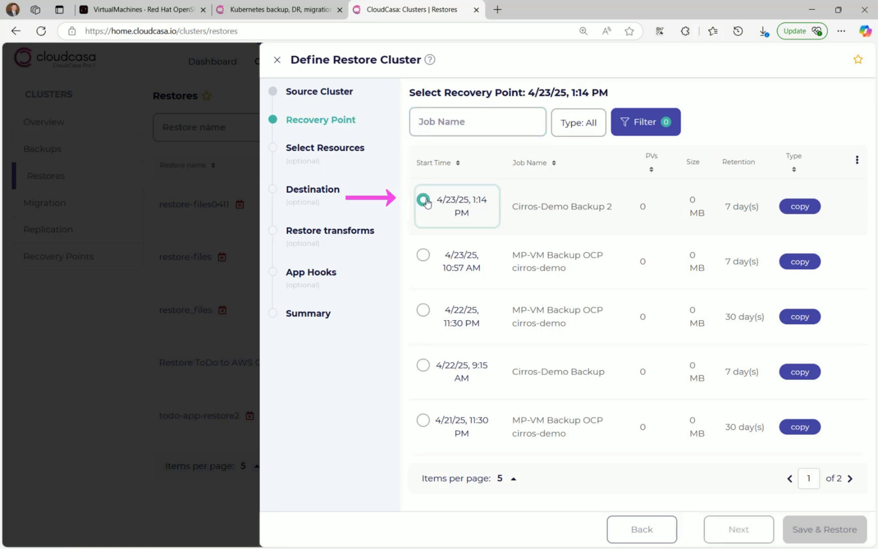
click(743, 534)
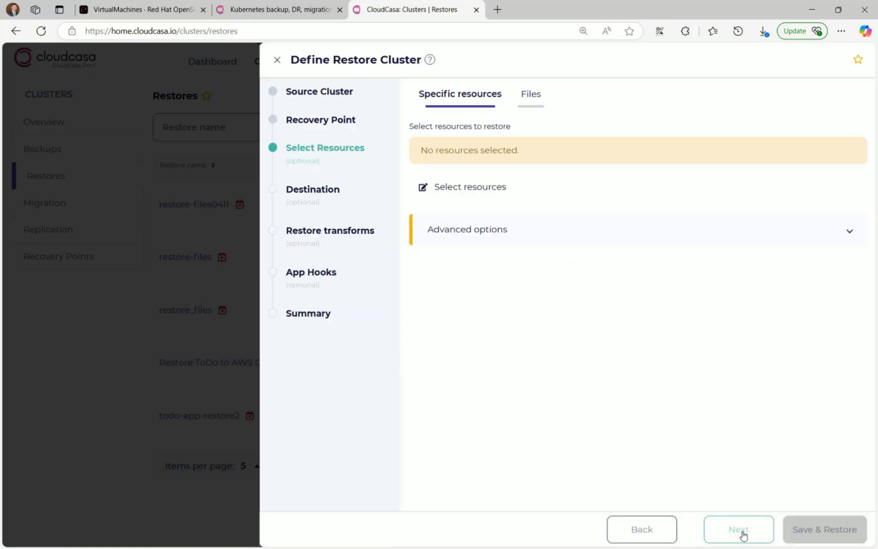
- Restrict the restore to the cirros-demo VM under default > virtualmachines
click(485, 189)
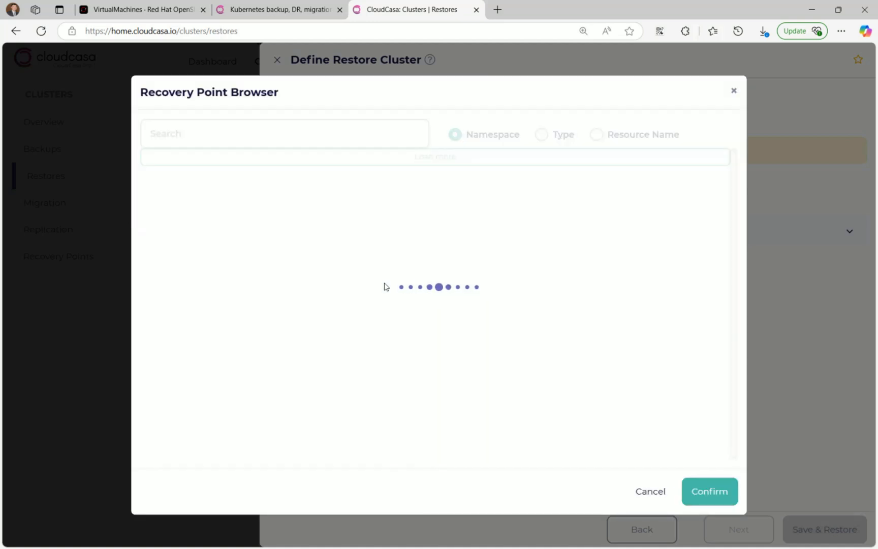
click(142, 192)
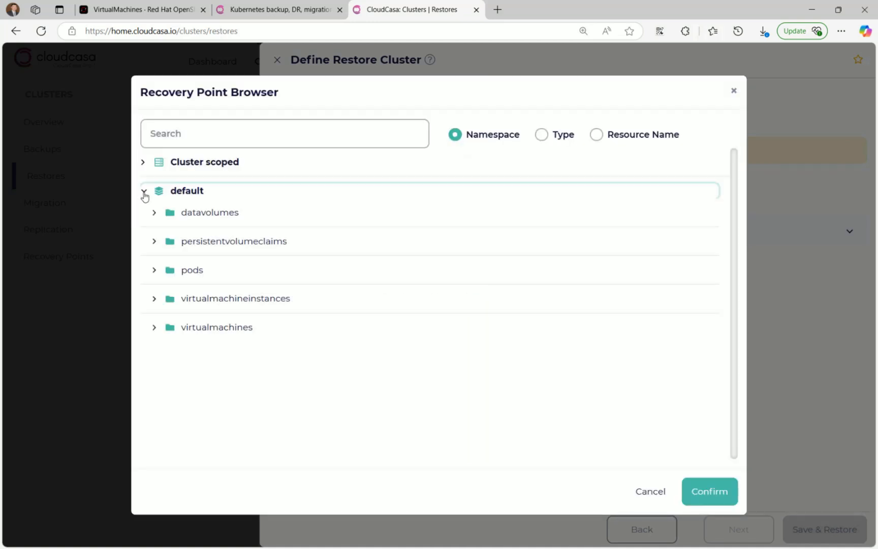
click(156, 329)
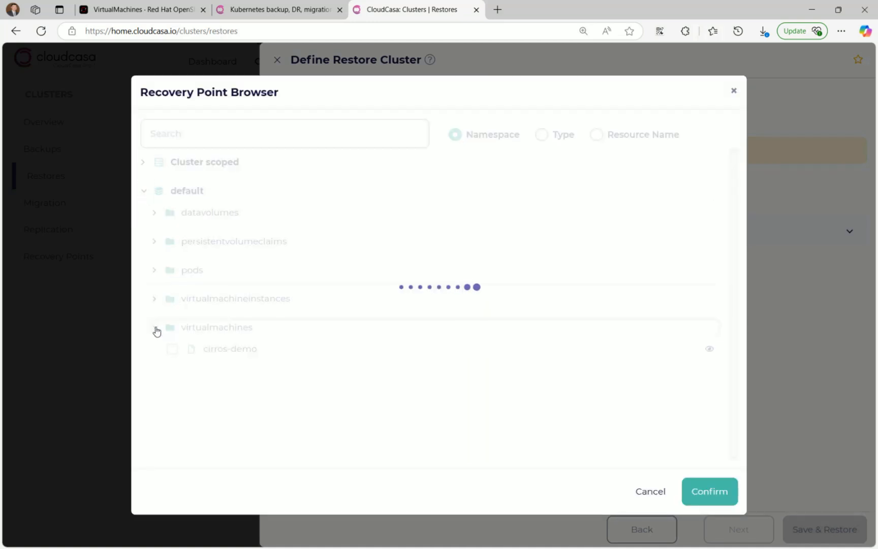
click(173, 351)
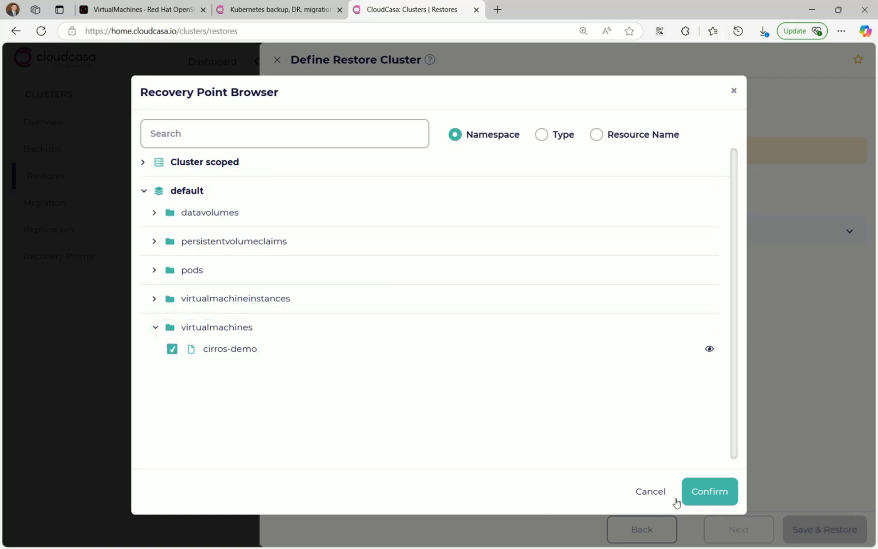
click(717, 492)
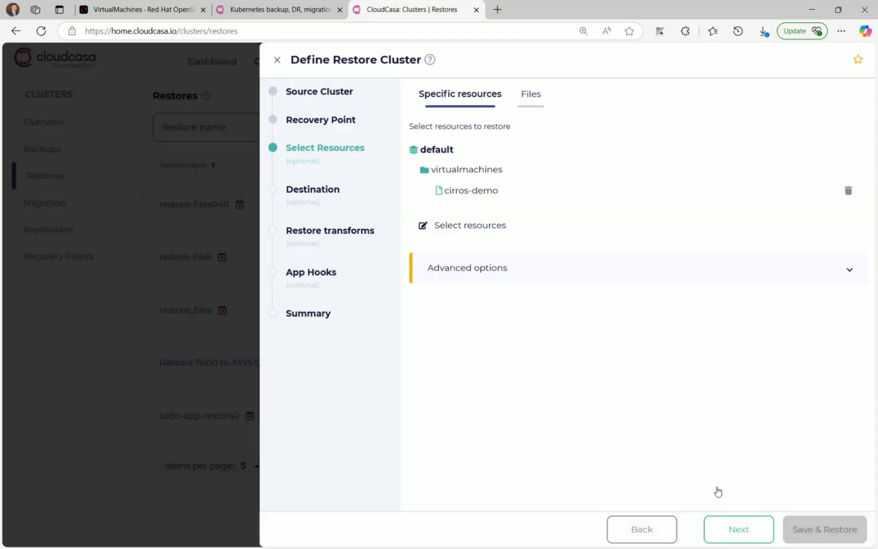
click(739, 527)
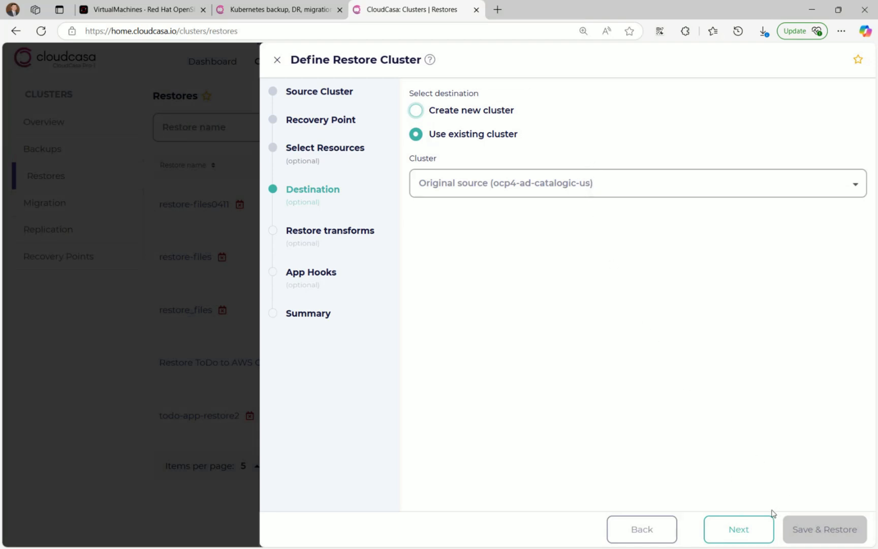
- Keep the original cluster, rename namespaces with suffix '-restored', and advance to Summary
click(757, 528)
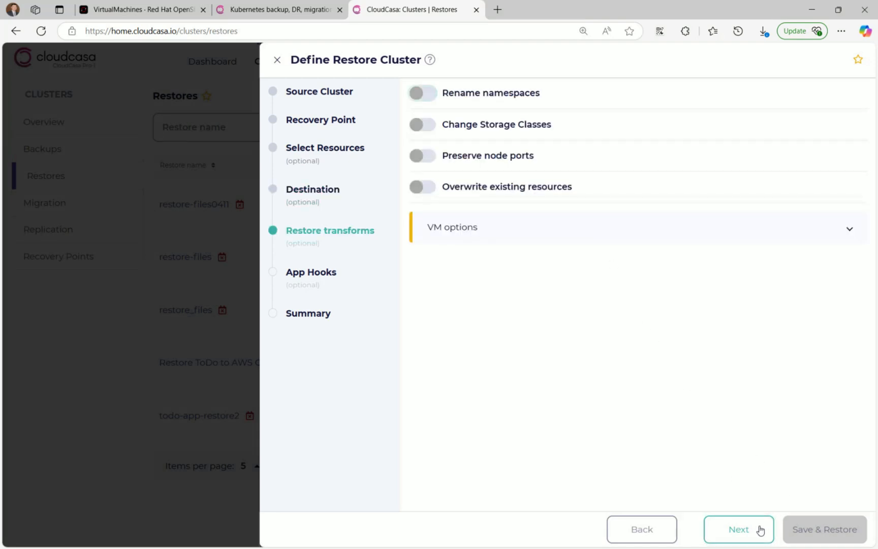
click(527, 95)
click(684, 174)
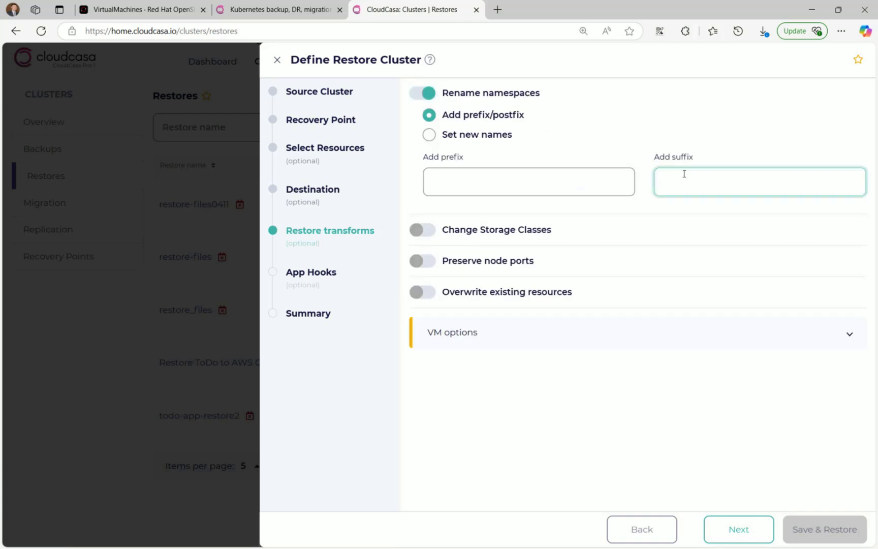
text(-restored)
click(659, 336)
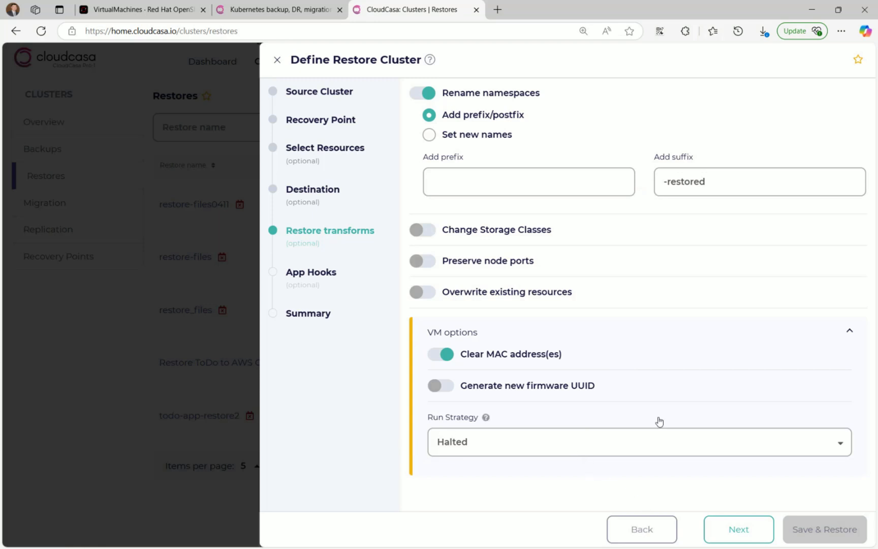
click(752, 527)
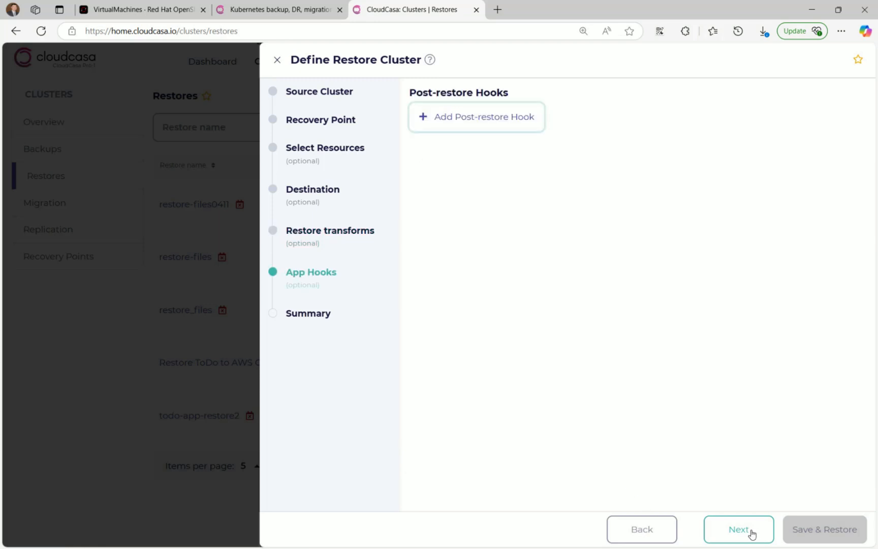
click(752, 529)
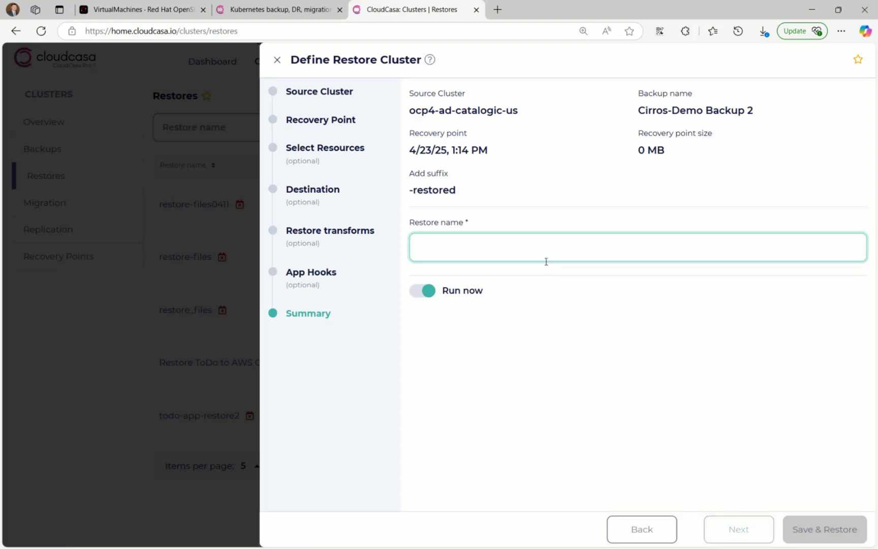
- Save and run the restore as 'Cirros-Demo Restore' and verify success in its activity log
text(C)
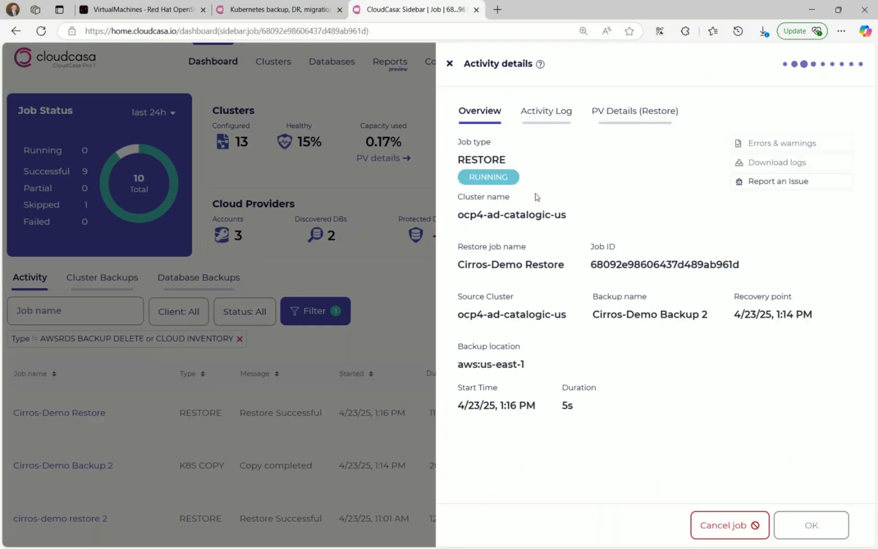
click(547, 122)
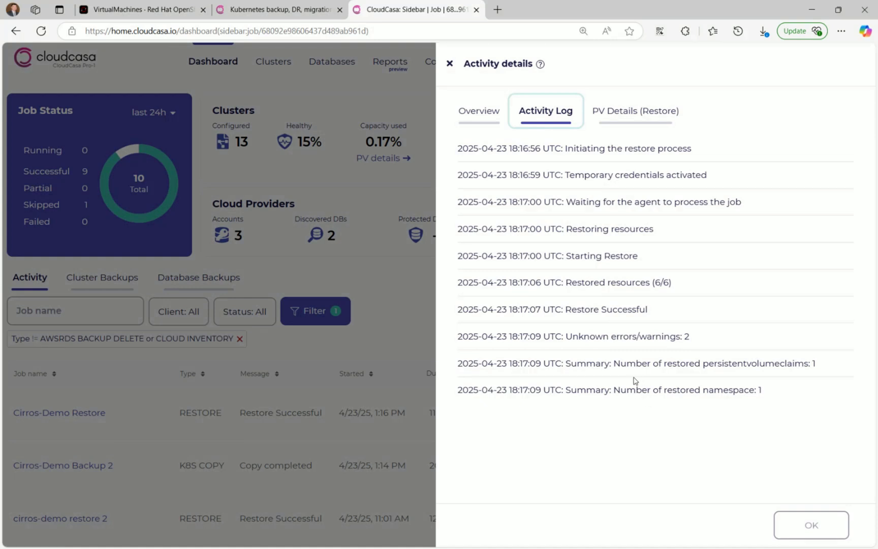
click(450, 63)
- Return to OpenShift's VirtualMachines list to find cirros-demo in default-restored
mouse_move(406, 57)
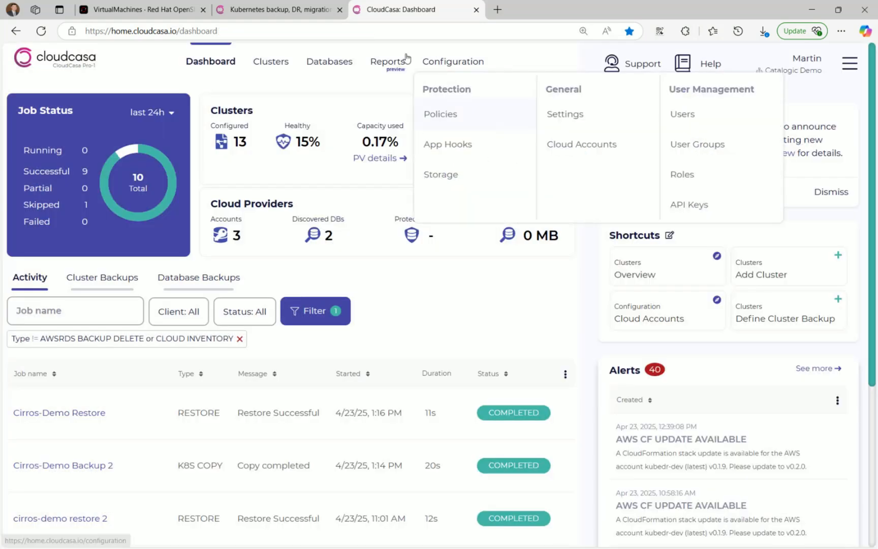
click(170, 11)
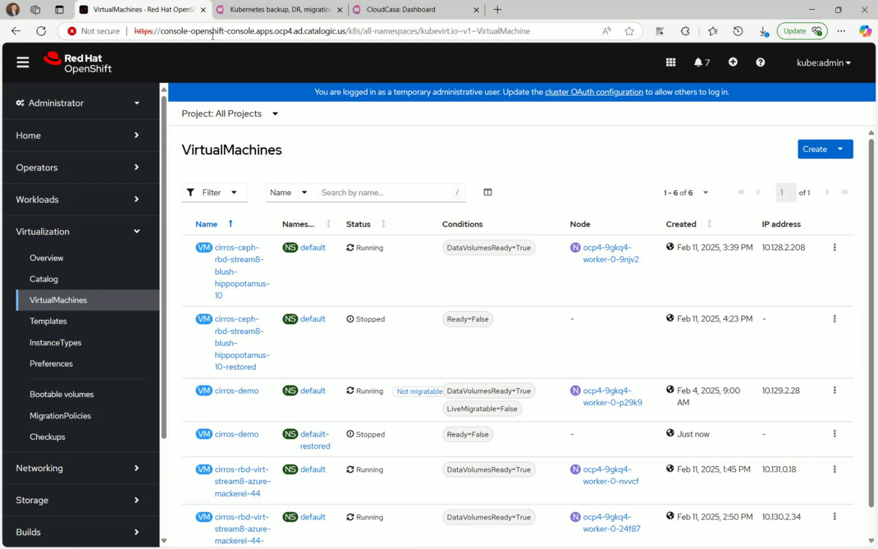